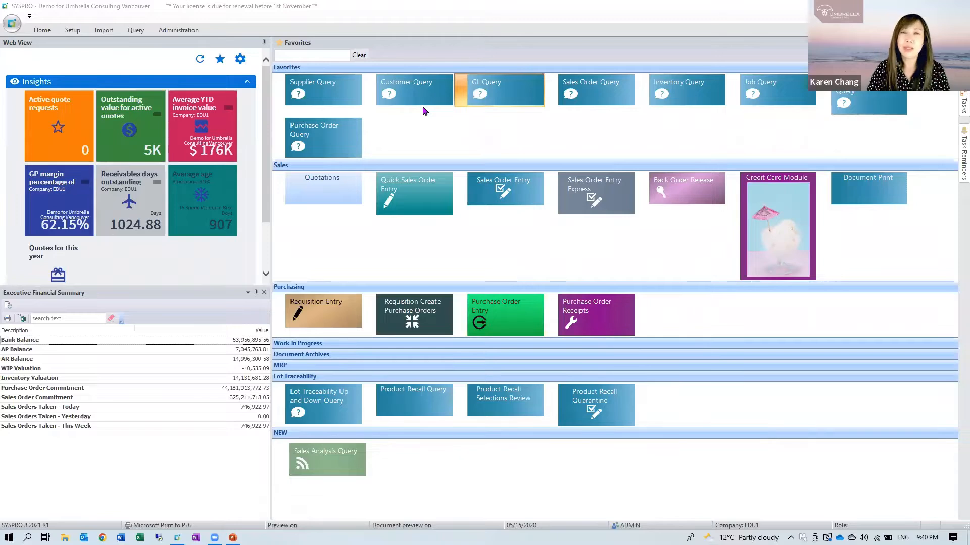
Open GL Query and load ledger code 00-1010
left_click(511, 95)
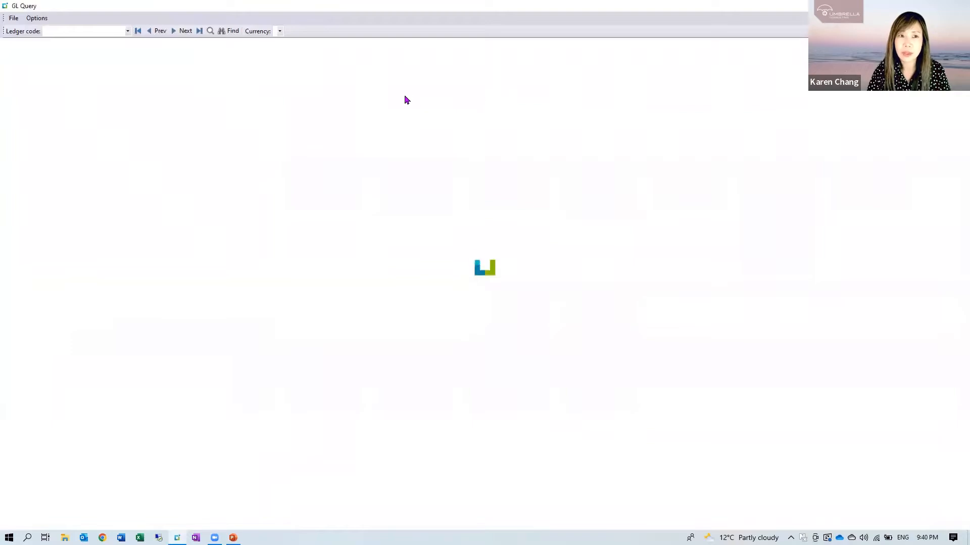
left_click(128, 31)
left_click(101, 40)
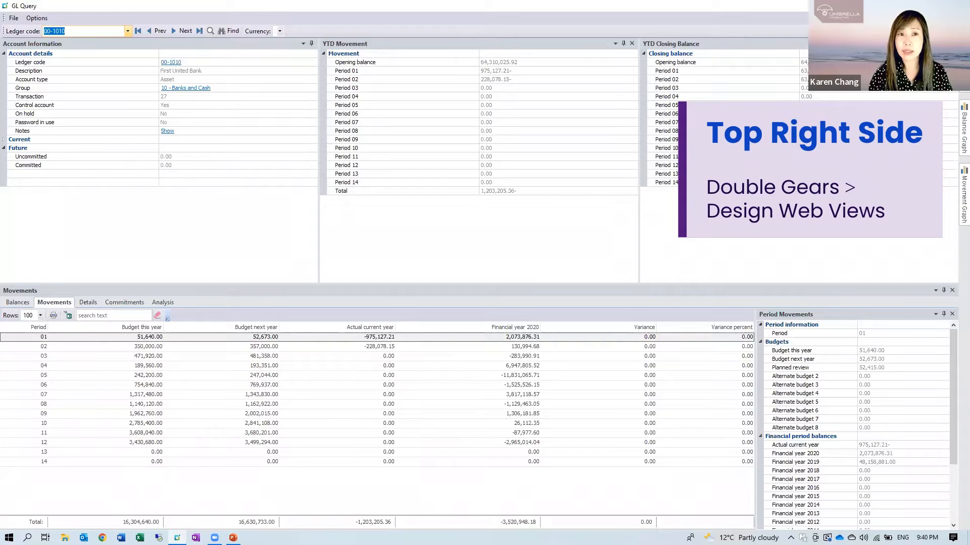
Create a SYSPRO Client web view for GL Query based on the existing template, and save it
left_click(953, 18)
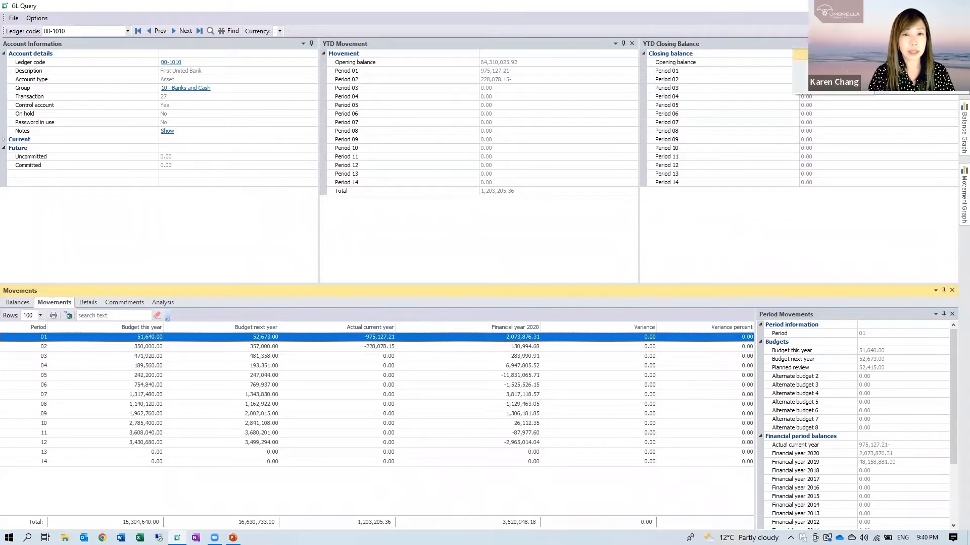
left_click(909, 54)
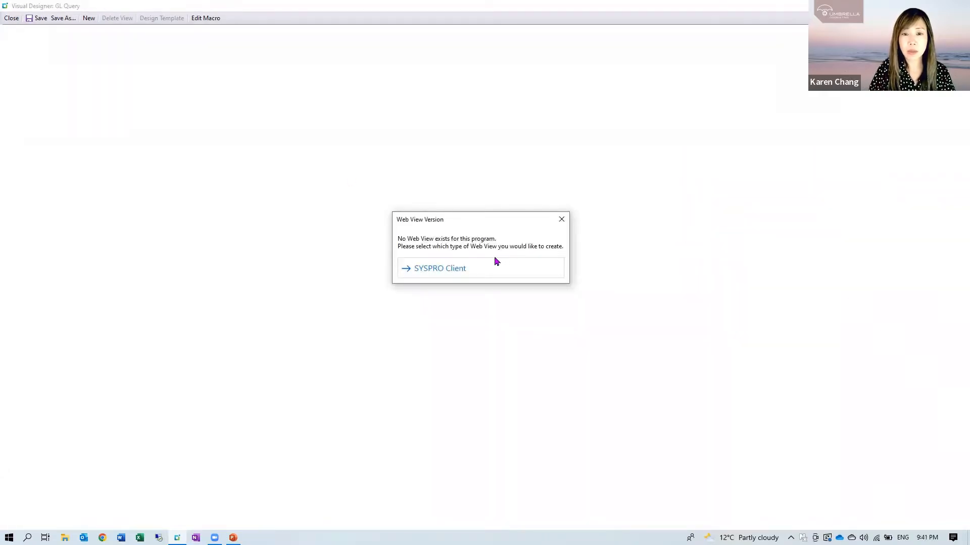
left_click(448, 273)
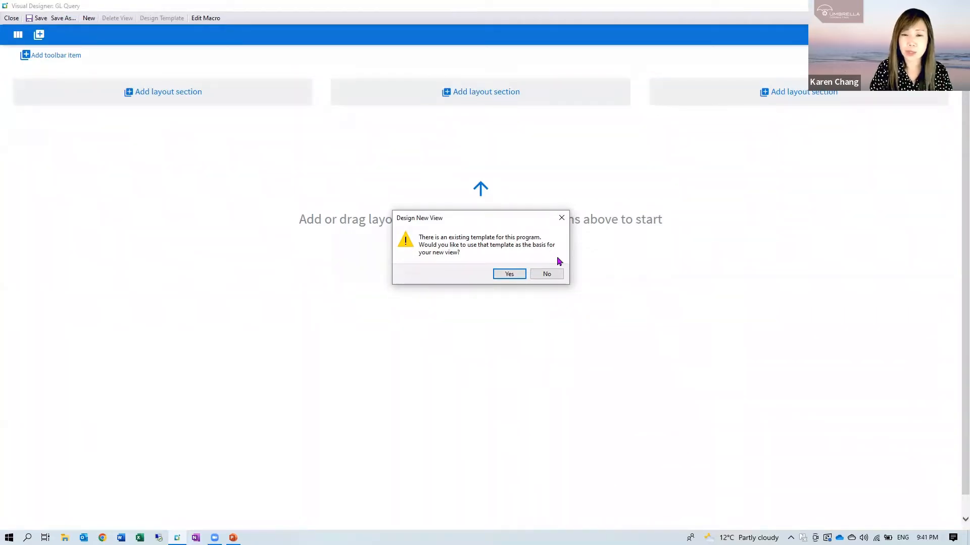
left_click(511, 275)
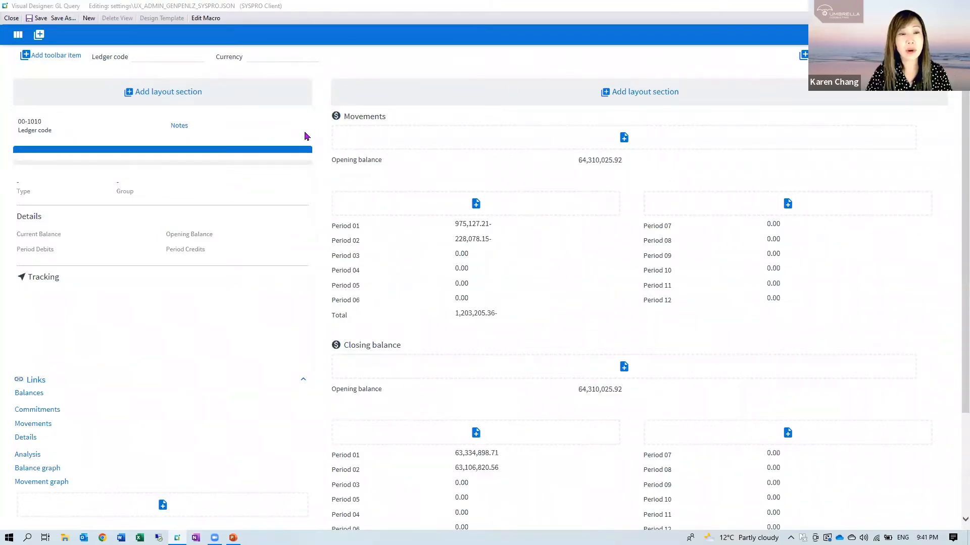
mouse_move(305, 133)
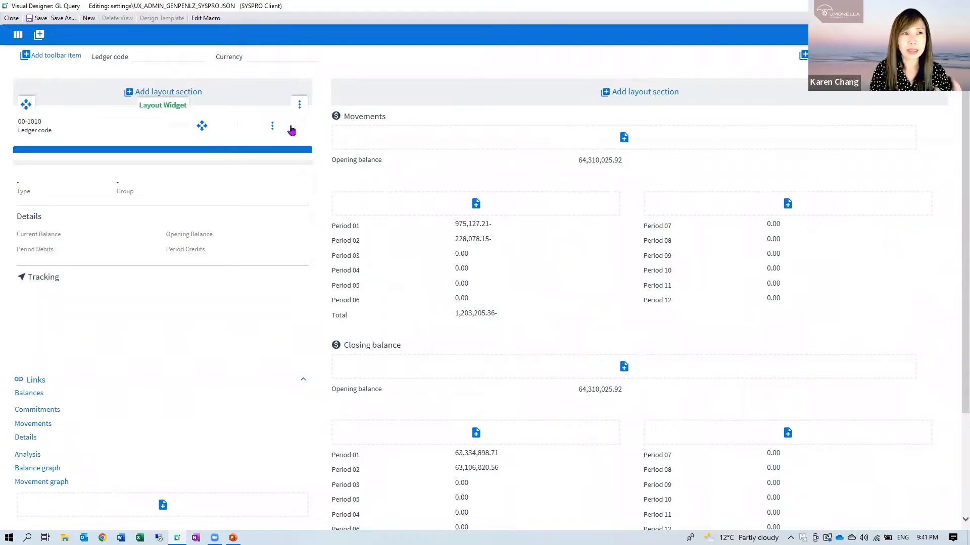
left_click(37, 18)
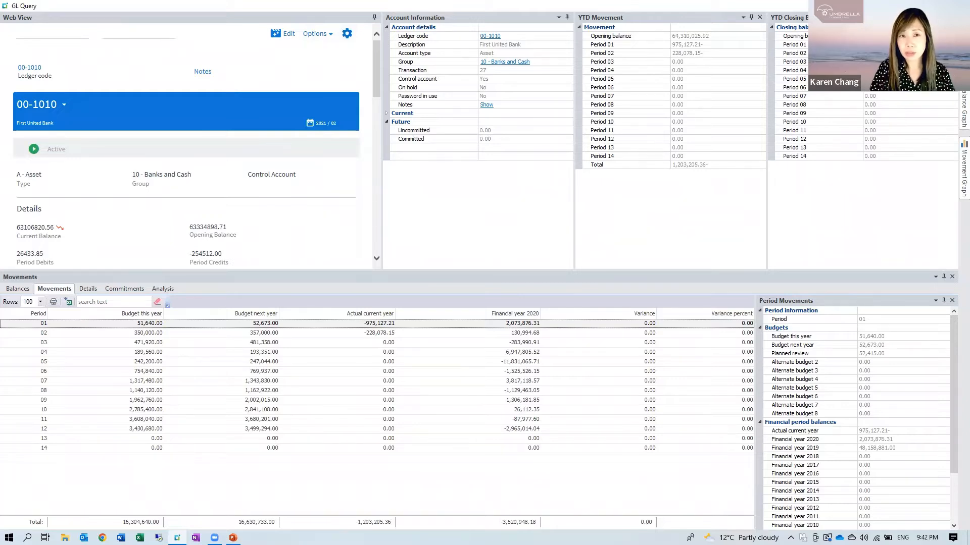
Close all standard panes of GL Query so only the web view is shown
left_click(350, 34)
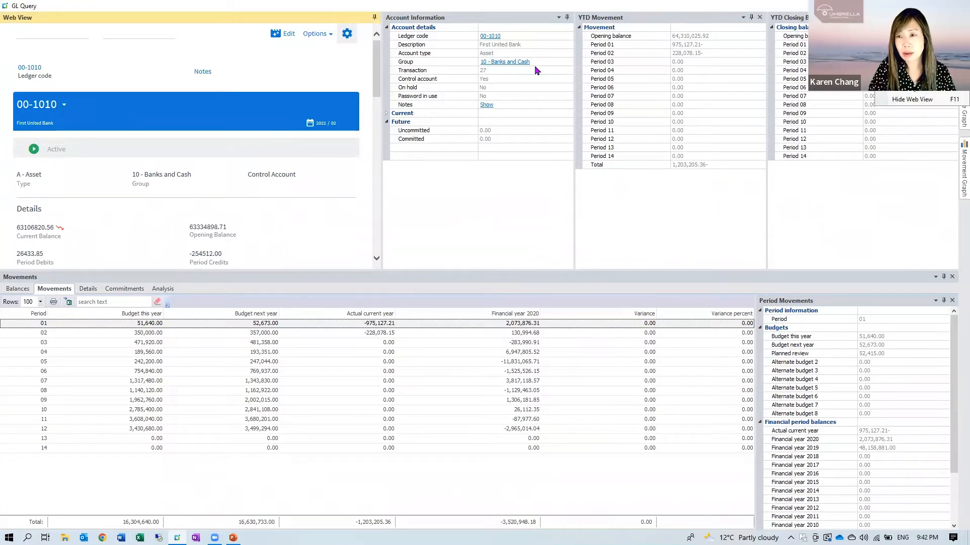
mouse_move(912, 43)
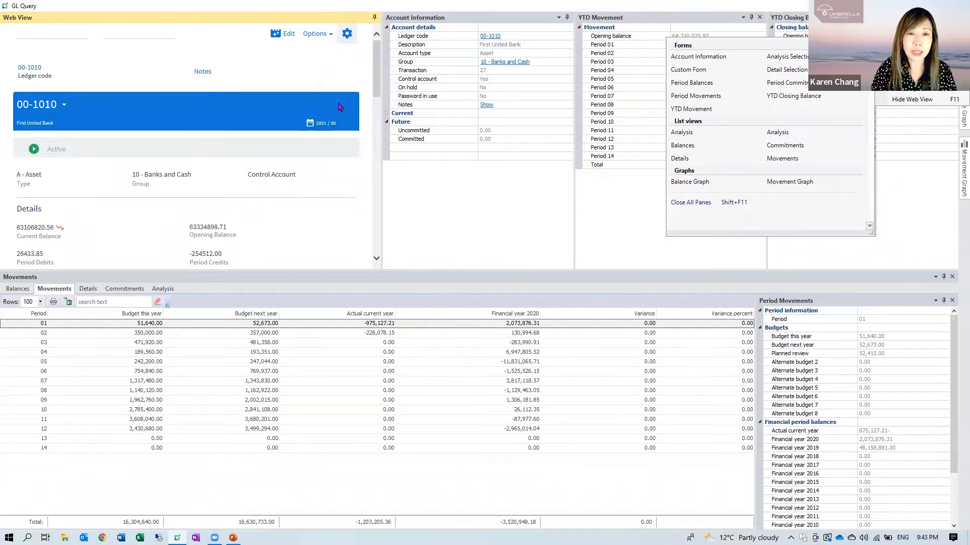
left_click(709, 207)
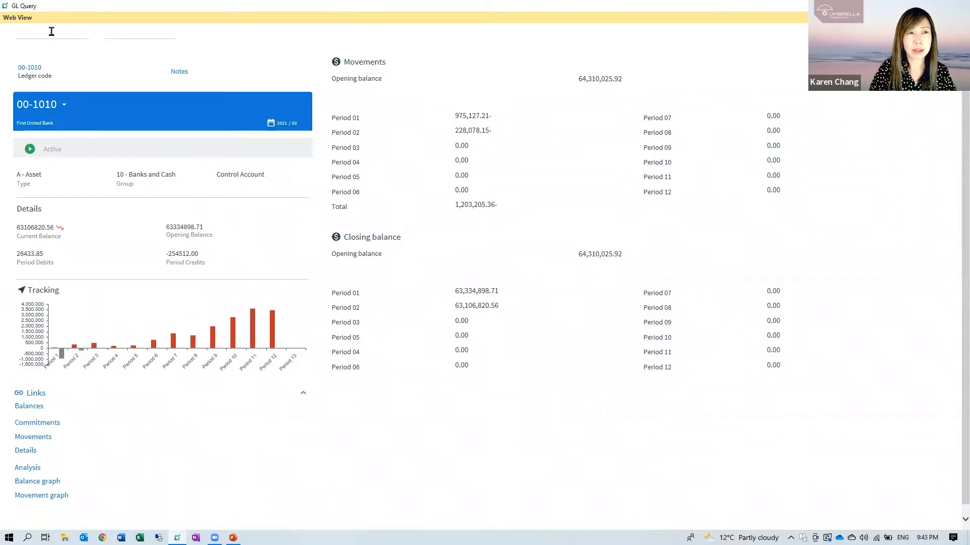
Close and reopen GL Query, and load ledger code 00-1010 in the web view
left_click(958, 6)
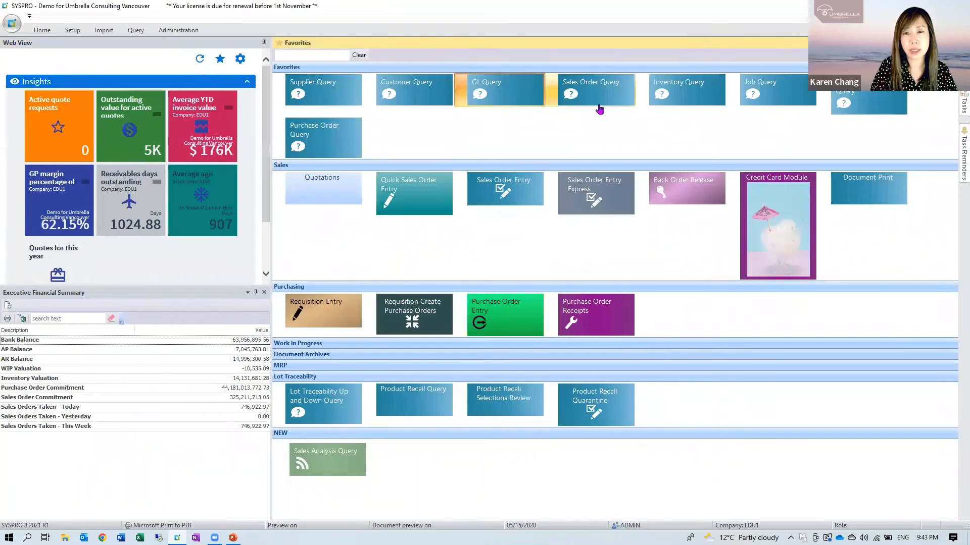
left_click(600, 110)
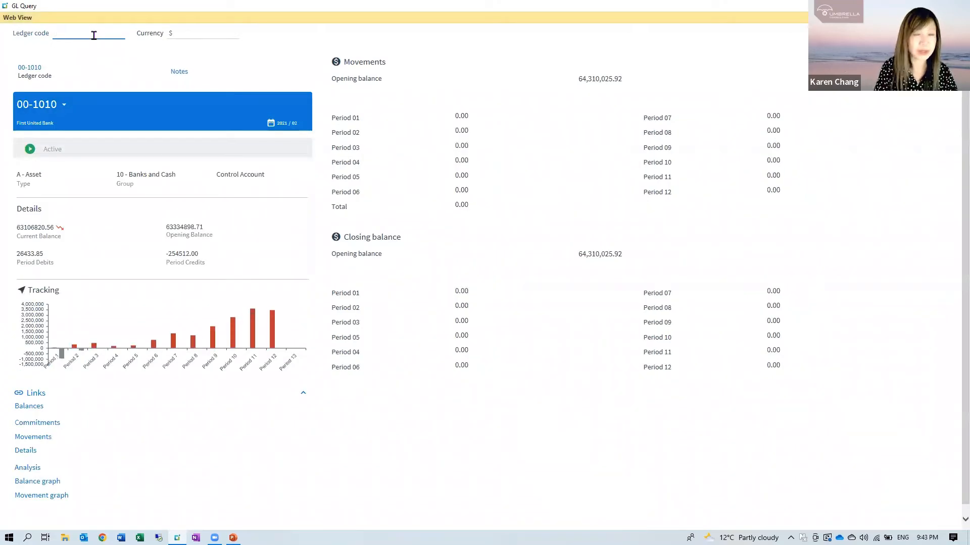
type("00")
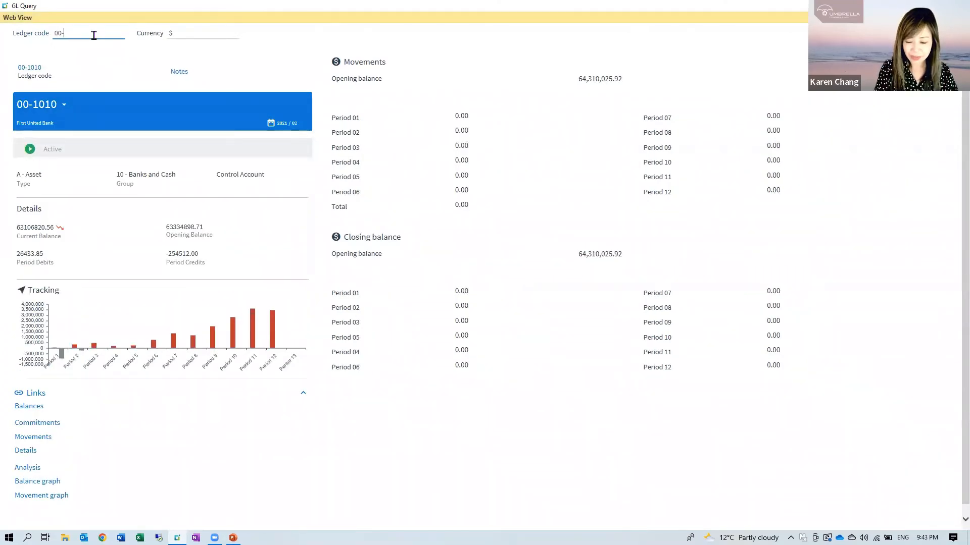
type("-1010")
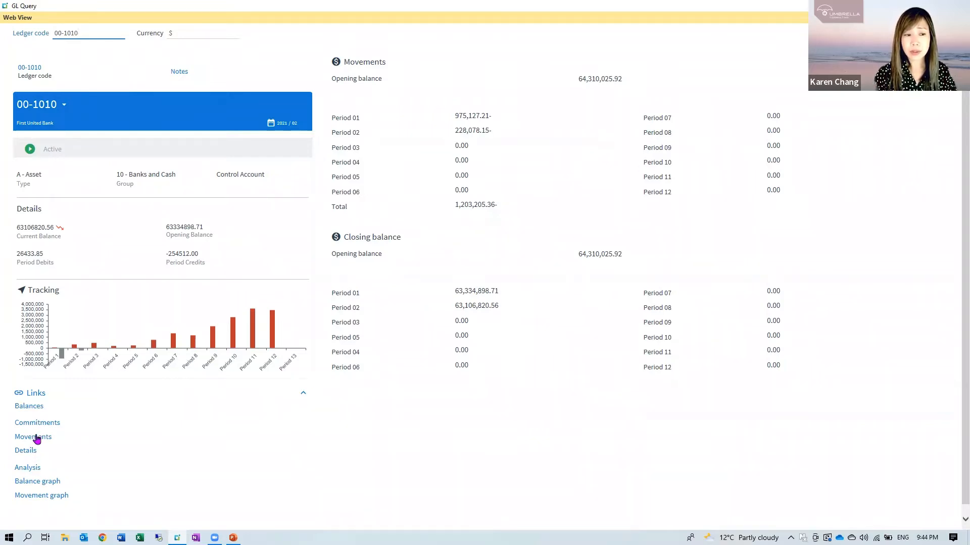
Open the transaction details of the ledger code and review the entries down to the last ones
left_click(33, 452)
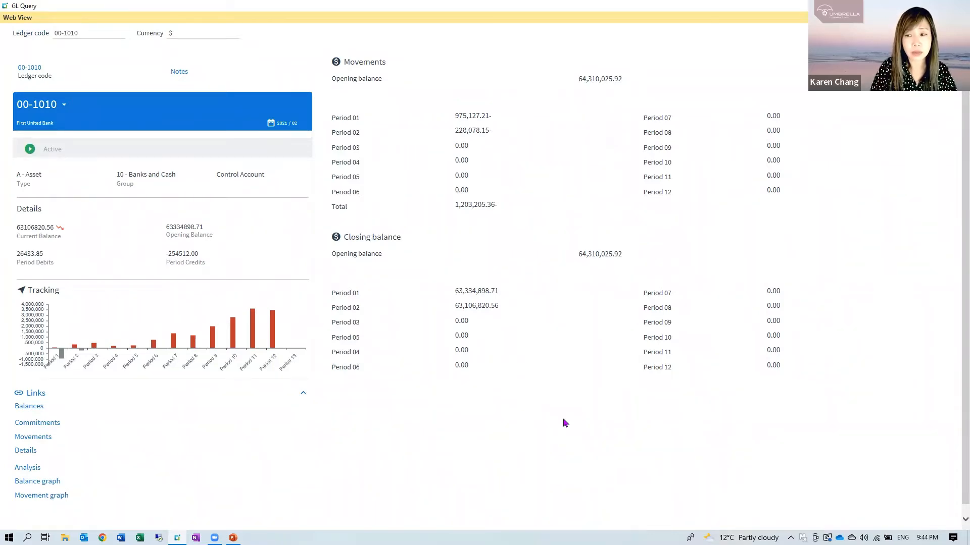
left_click(25, 453)
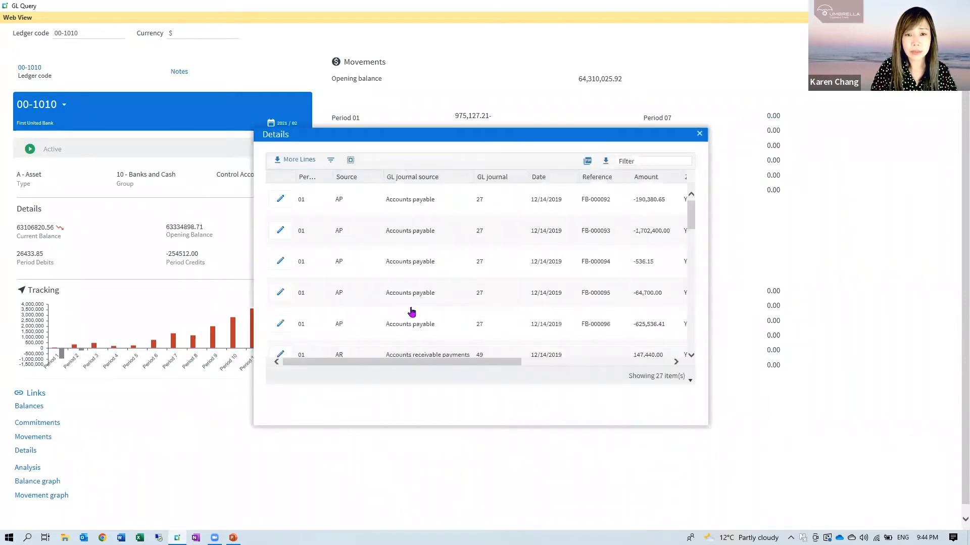
left_click(272, 193)
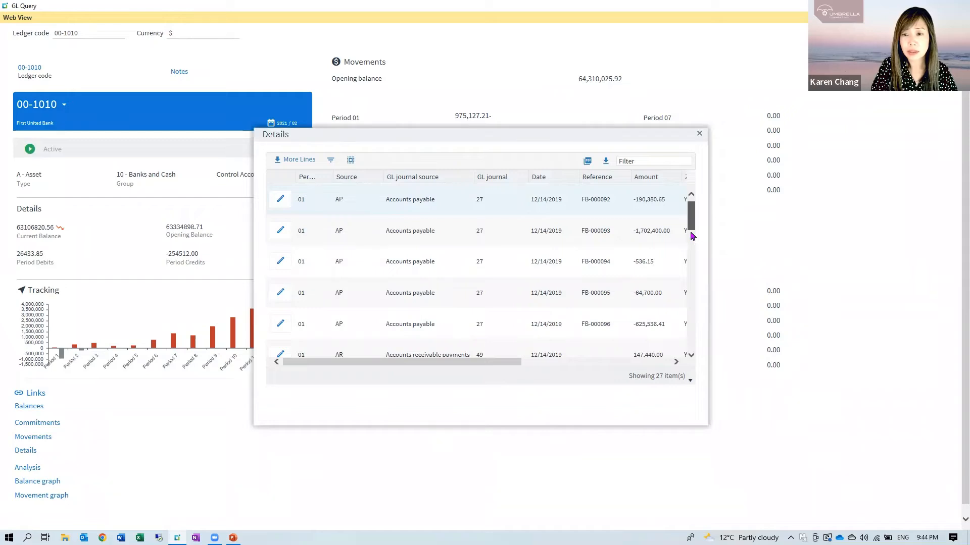
left_click_drag(692, 228, 692, 268)
scroll(692, 353, "down", 3)
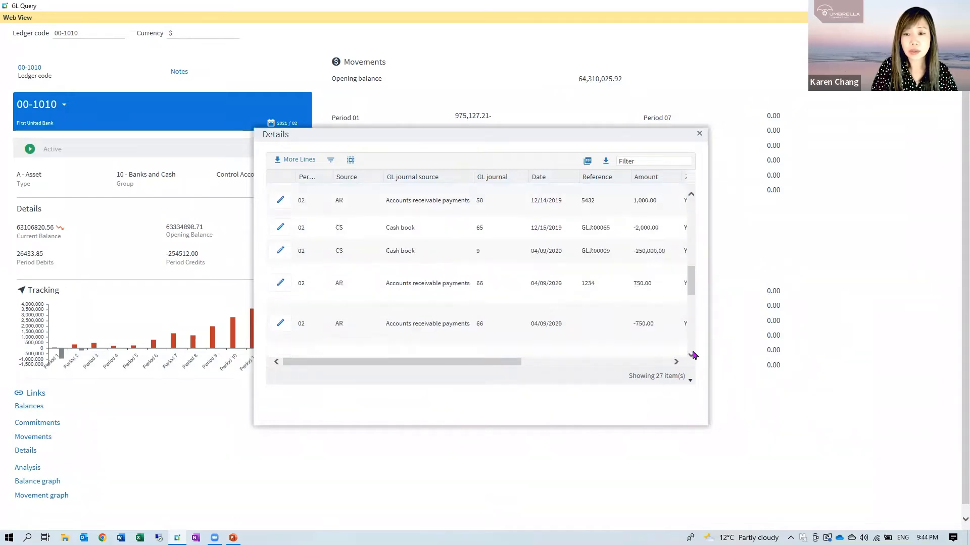
scroll(692, 352, "up", 3)
scroll(691, 354, "down", 5)
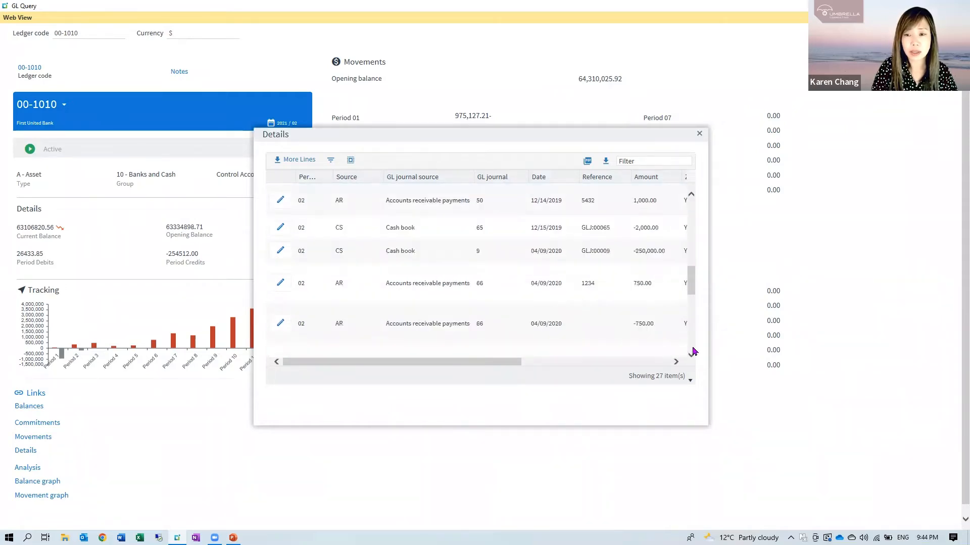
scroll(342, 308, "down", 3)
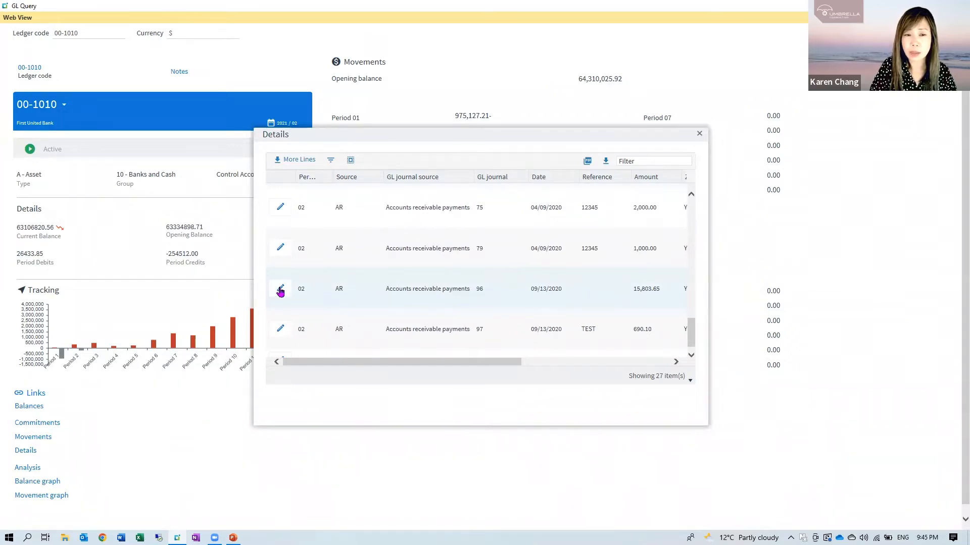
View the General Ledger Journal for cash book journal 118, and close the journal and the transaction details
left_click(283, 352)
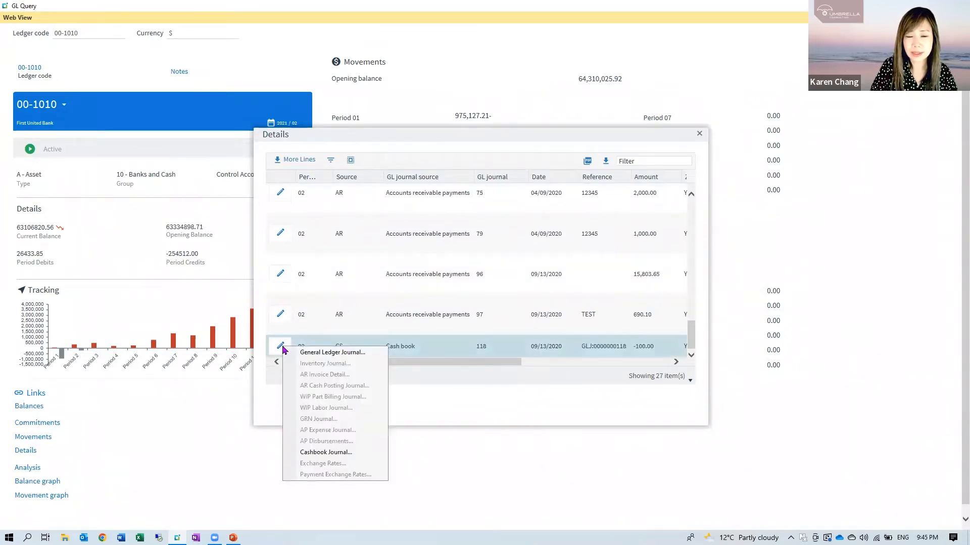
left_click(341, 353)
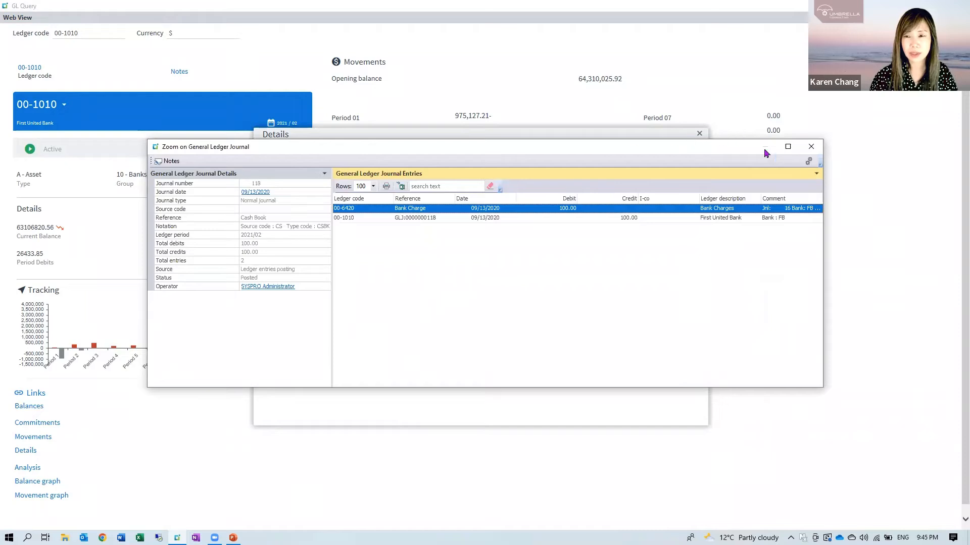
left_click(811, 147)
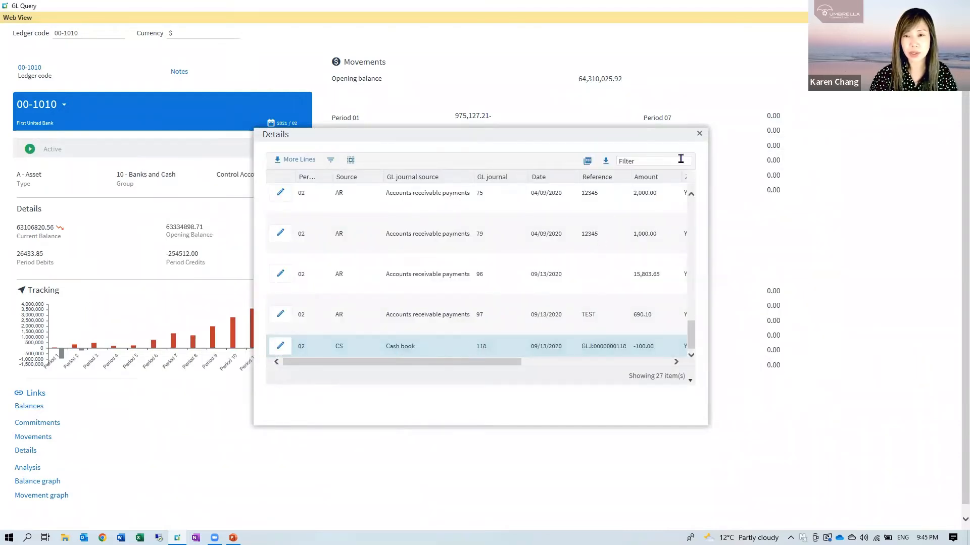
left_click(699, 135)
right_click(700, 139)
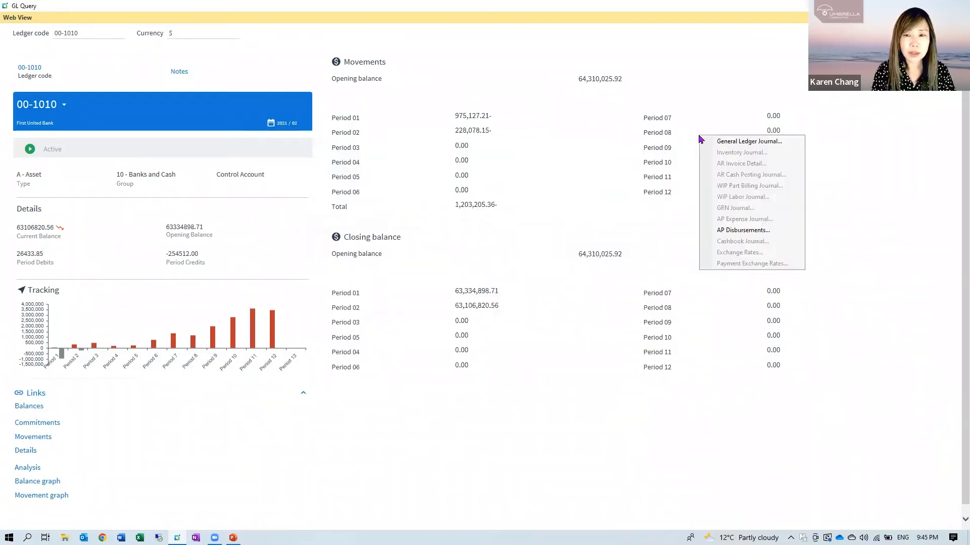
Open the GL Query web view in the Visual Designer and add the GENPENTB-GLQuery Browse item to its toolbar
left_click(526, 42)
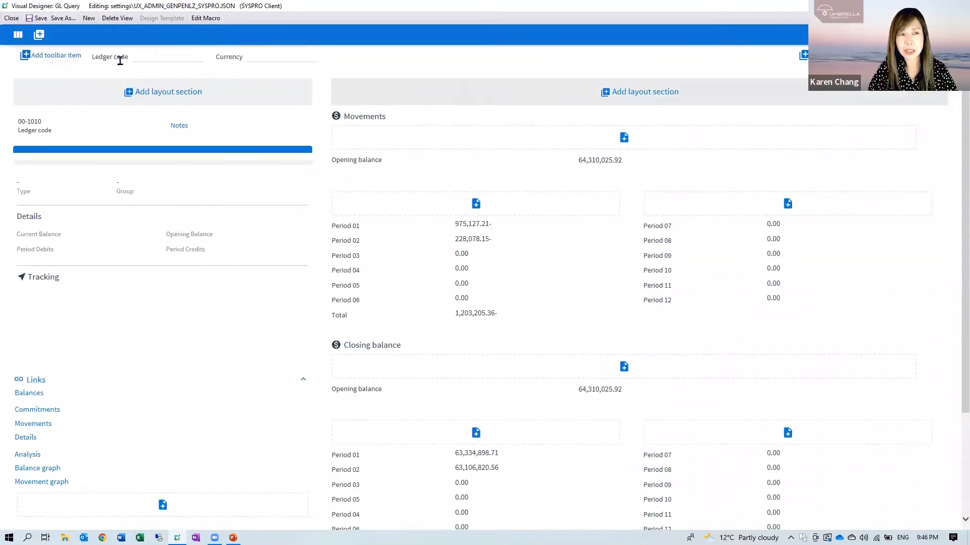
left_click(42, 60)
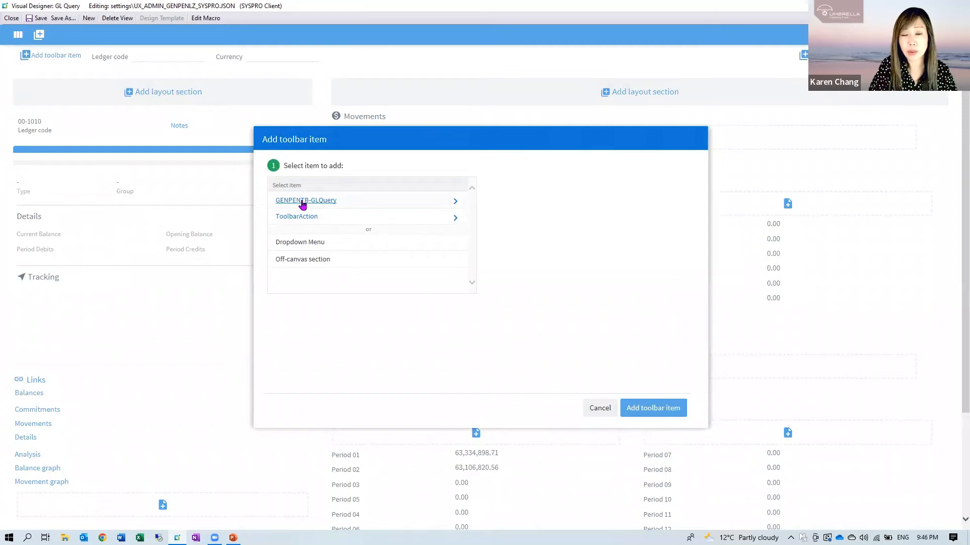
left_click(303, 203)
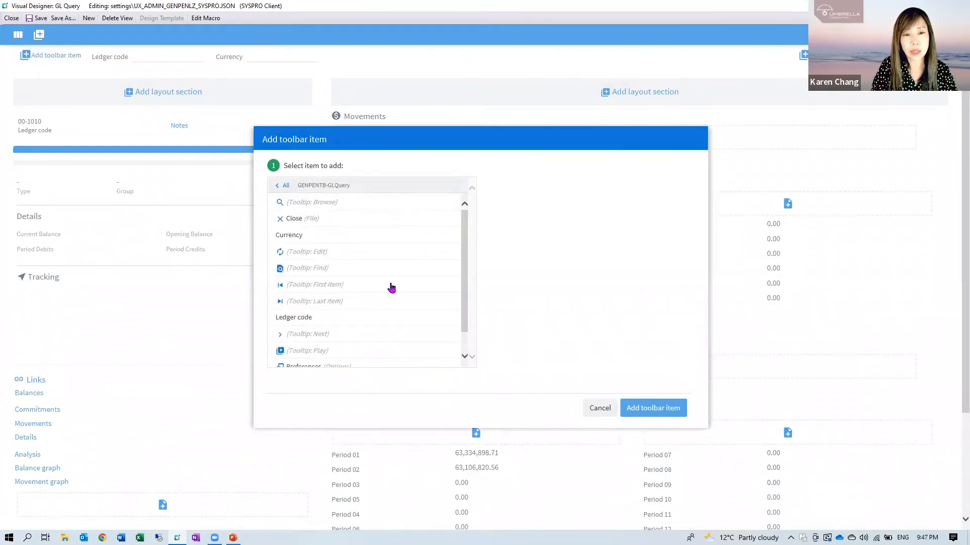
left_click(295, 206)
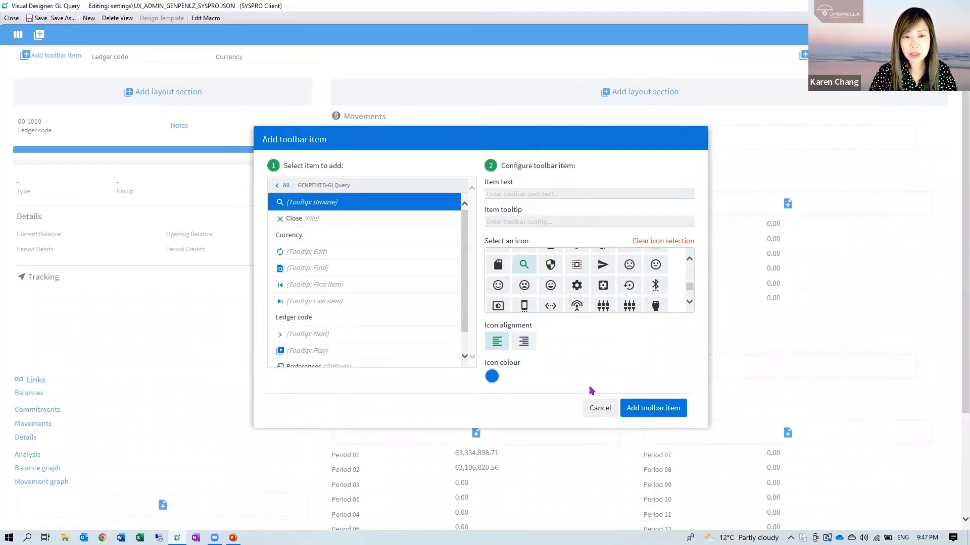
left_click(643, 412)
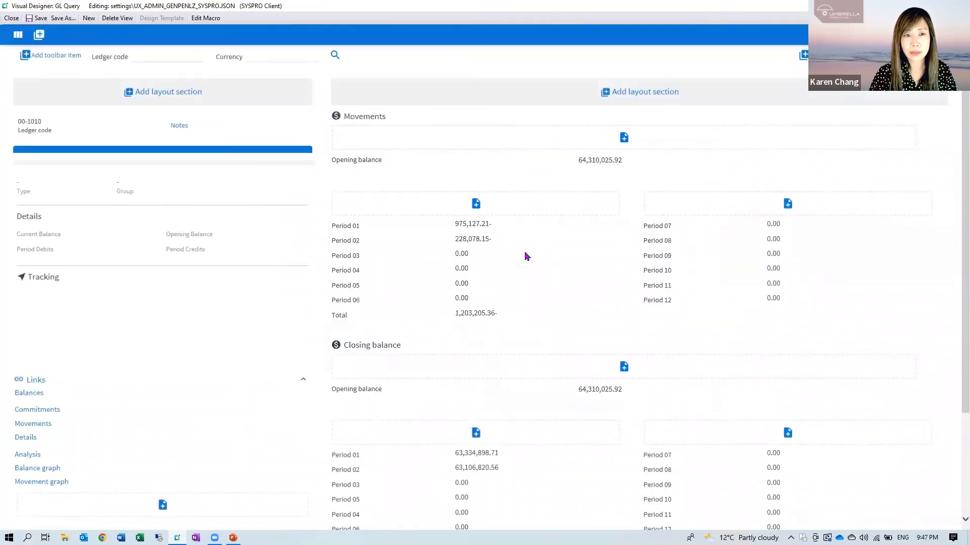
mouse_move(337, 61)
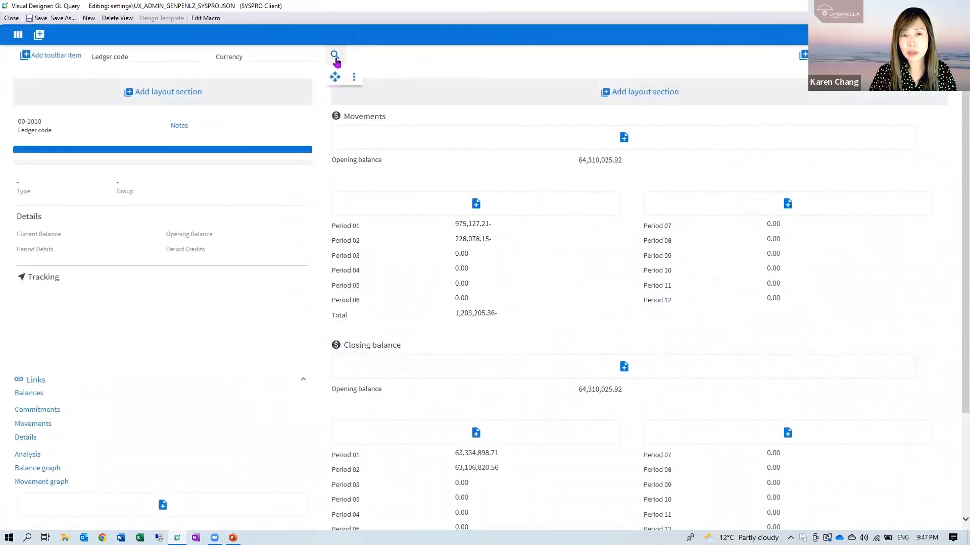
Add the GENPENTB-GLQuery Prev item with its arrow icon to the web view's toolbar
left_click(42, 57)
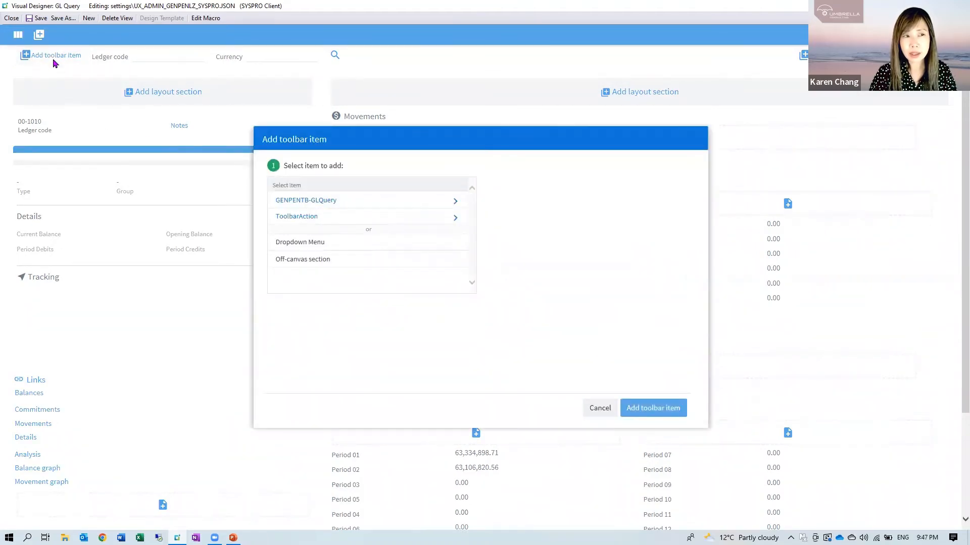
left_click(325, 202)
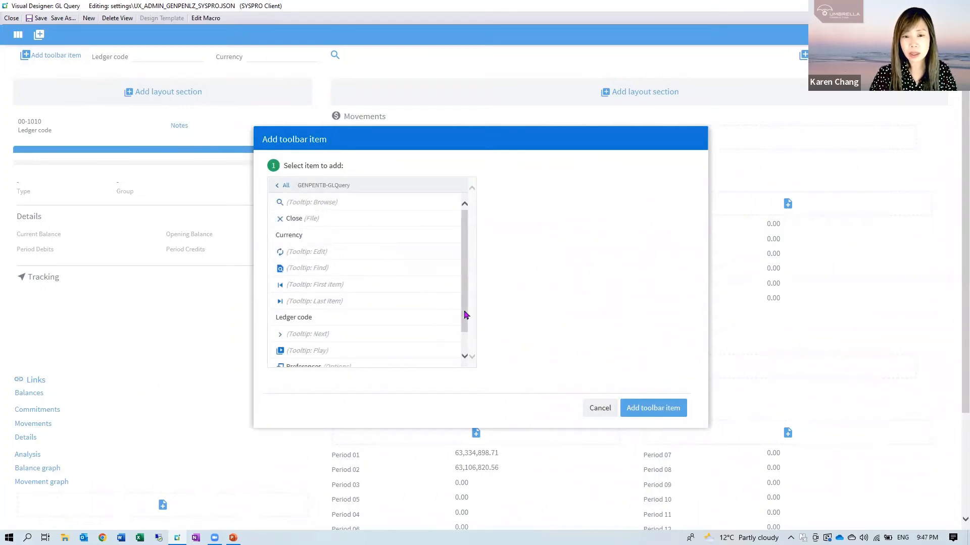
scroll(461, 323, "down", 2)
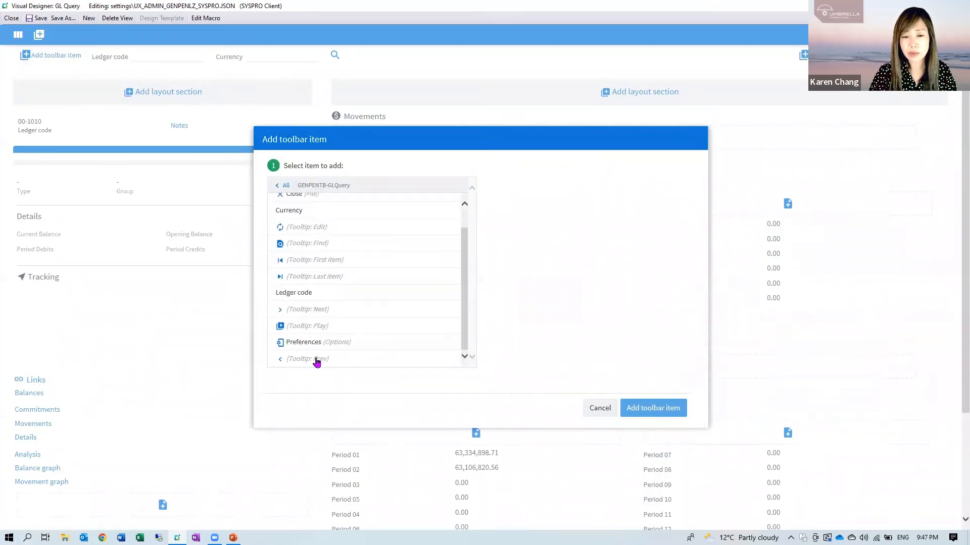
left_click(322, 359)
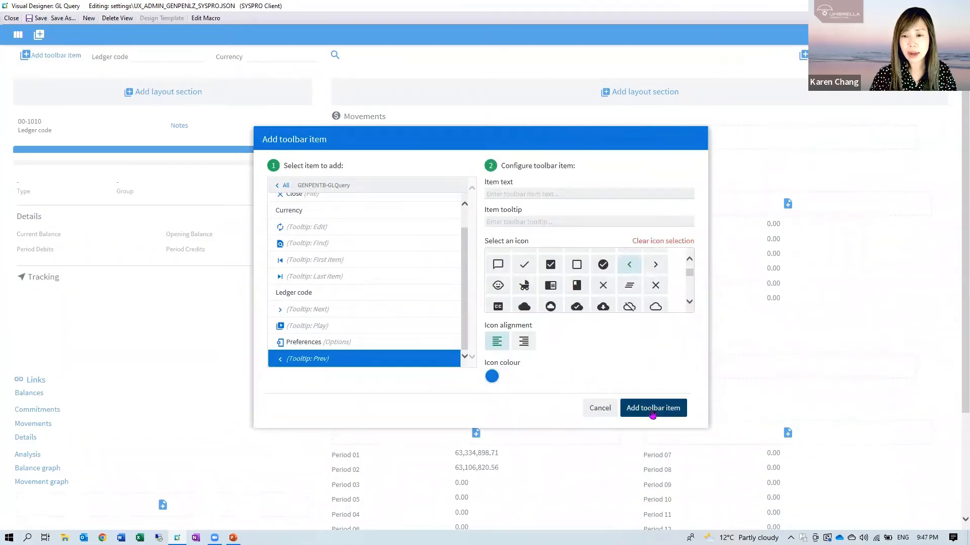
left_click(652, 410)
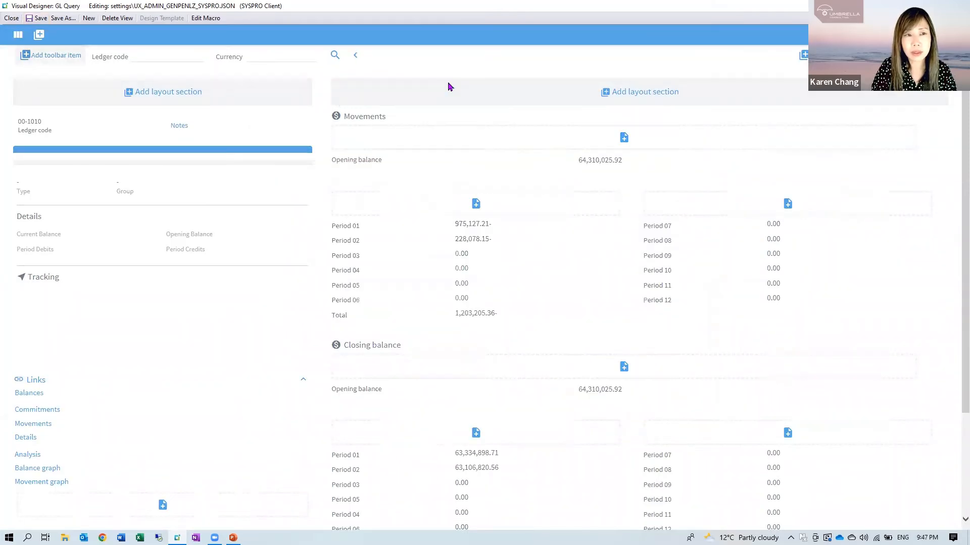
Add the GENPENTB-GLQuery Next item to the toolbar beside the Prev item
left_click(353, 201)
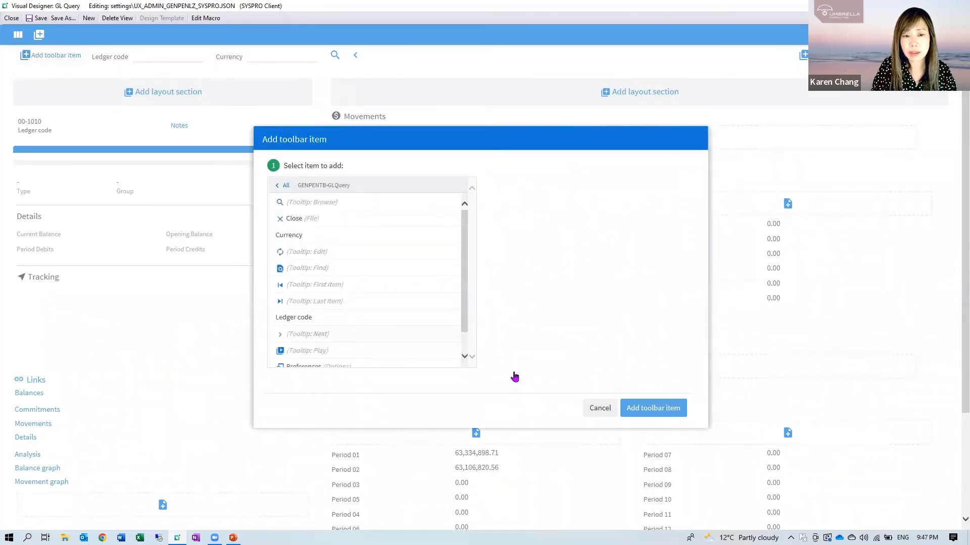
left_click(658, 410)
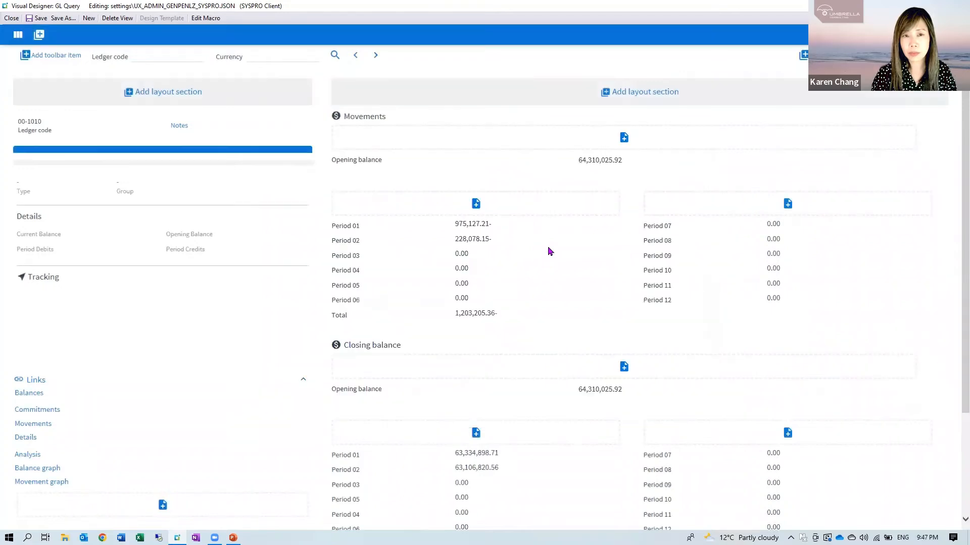
mouse_move(353, 53)
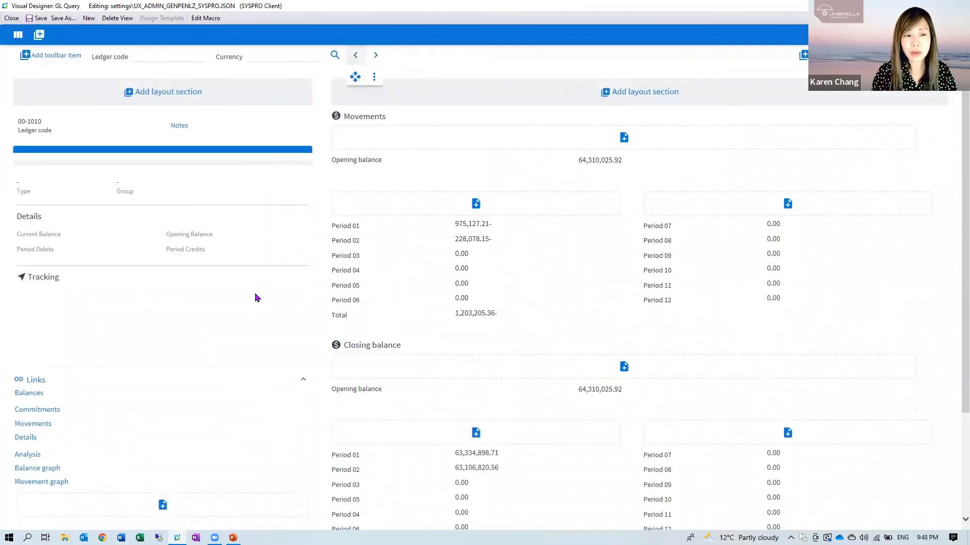
Set up a new Grid list layout section above Movements, using the Details grid and the section title "Details"
mouse_move(630, 179)
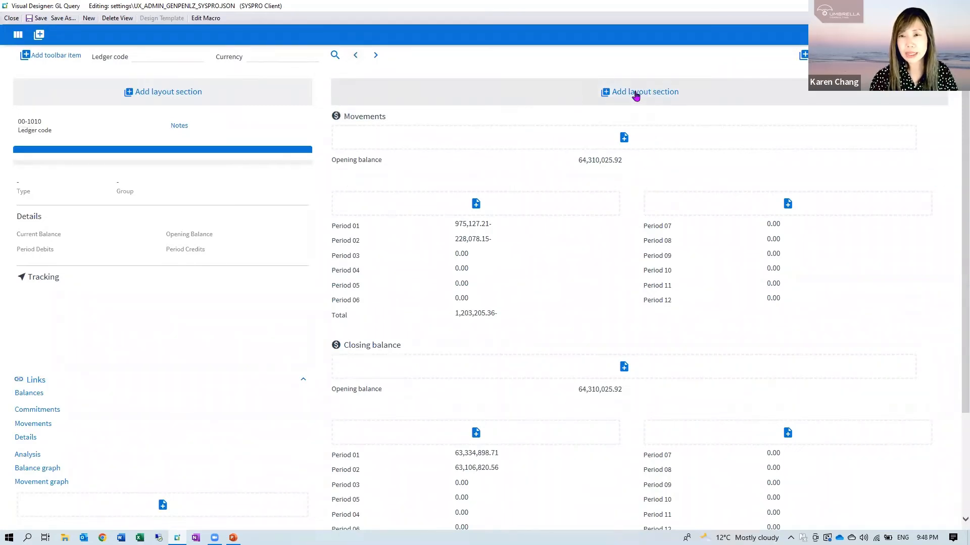
mouse_move(660, 220)
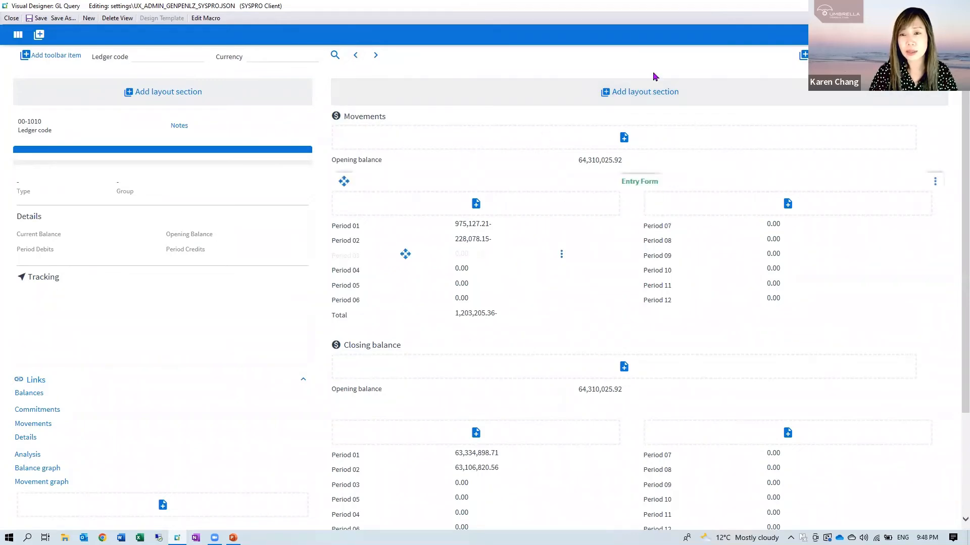
left_click(632, 94)
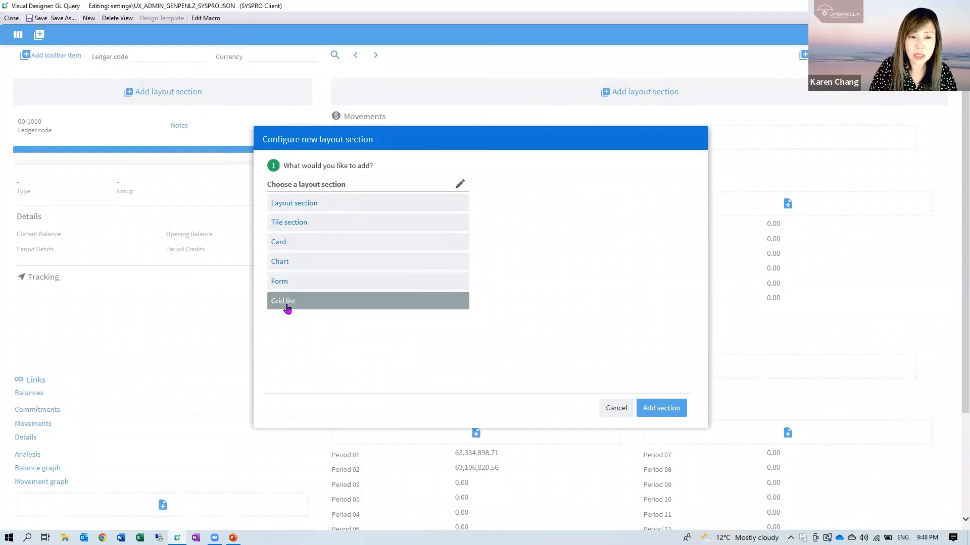
left_click(286, 305)
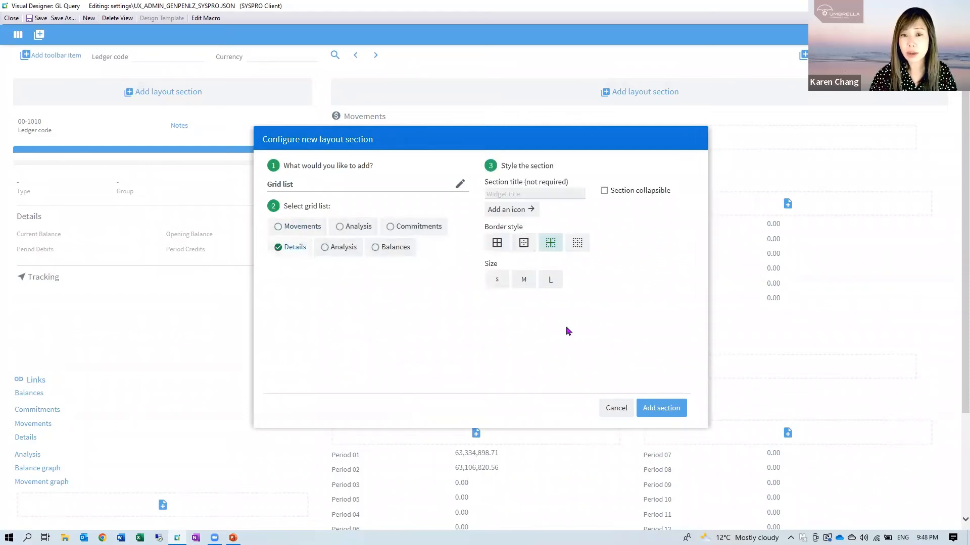
left_click(534, 191)
type("D")
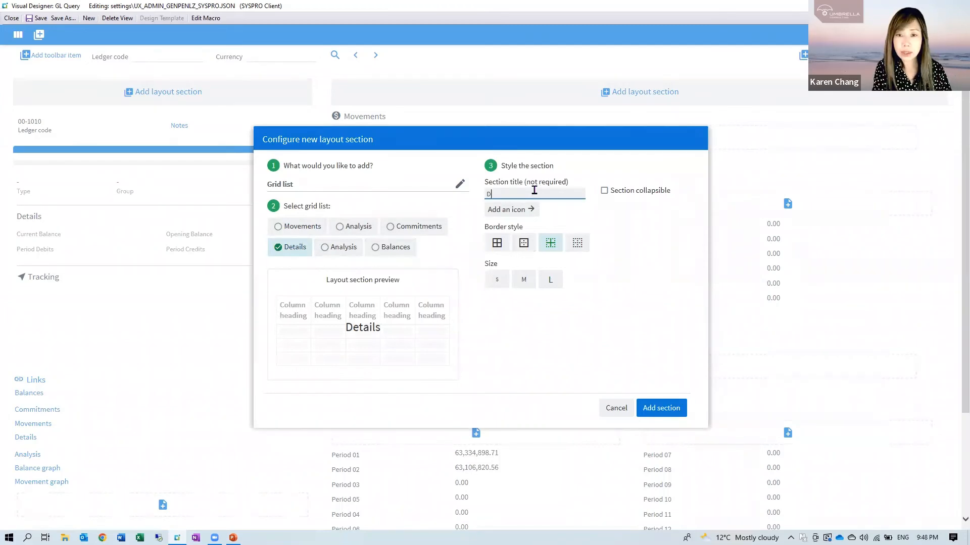
type("et")
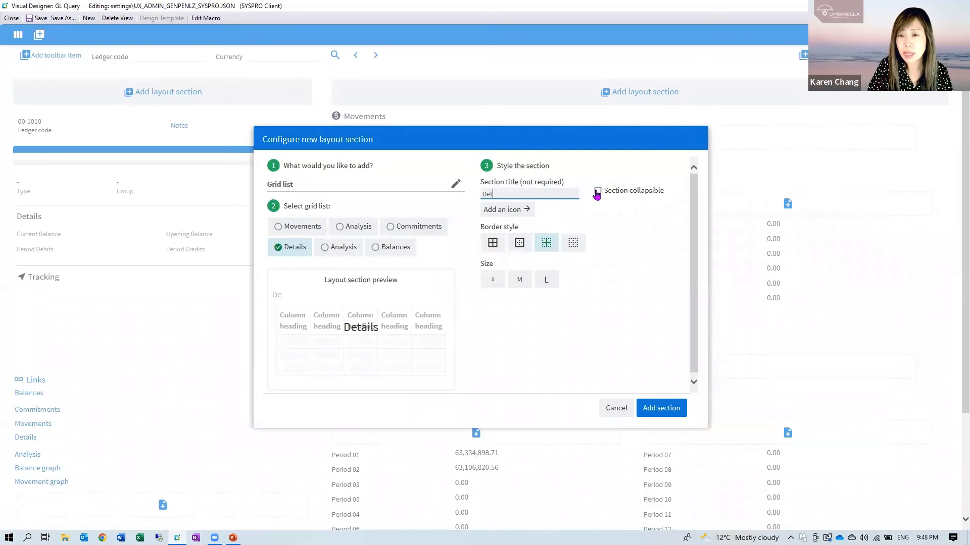
type("ai")
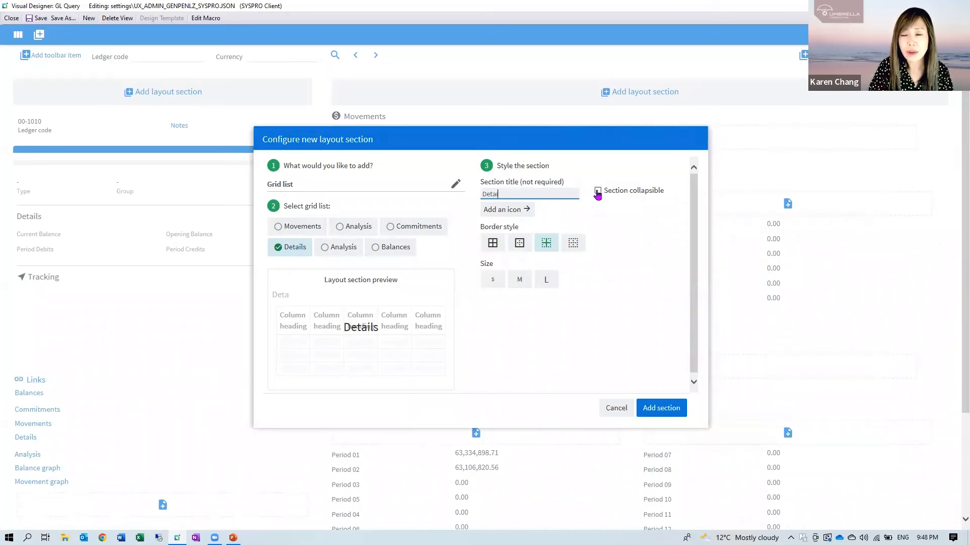
type("ls")
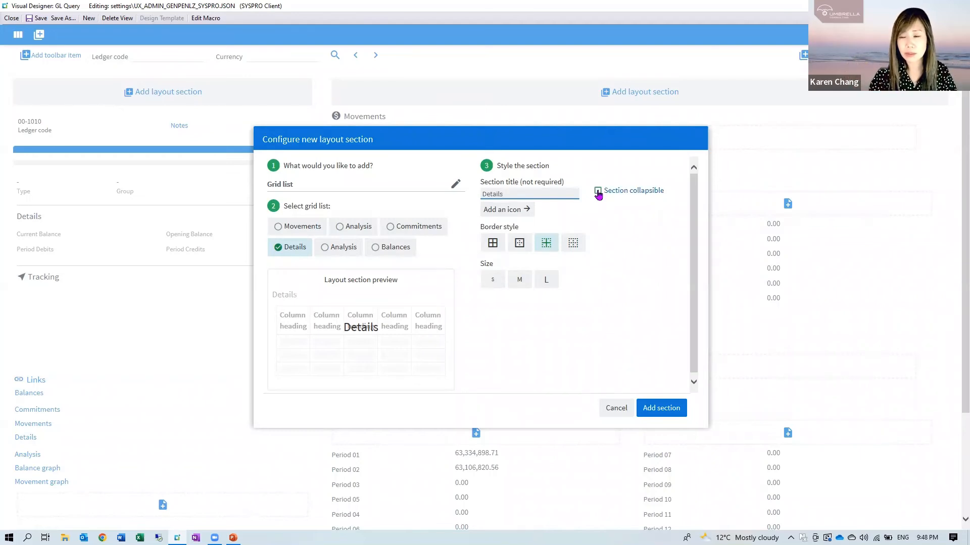
Add the Details section as collapsible, open by default, with blue title text and size M, and save the web view
left_click(598, 192)
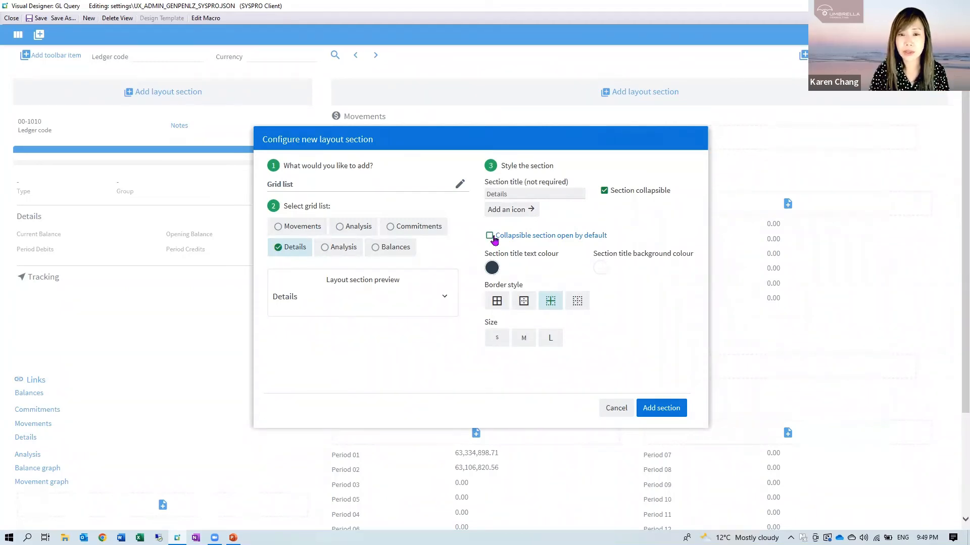
left_click(490, 236)
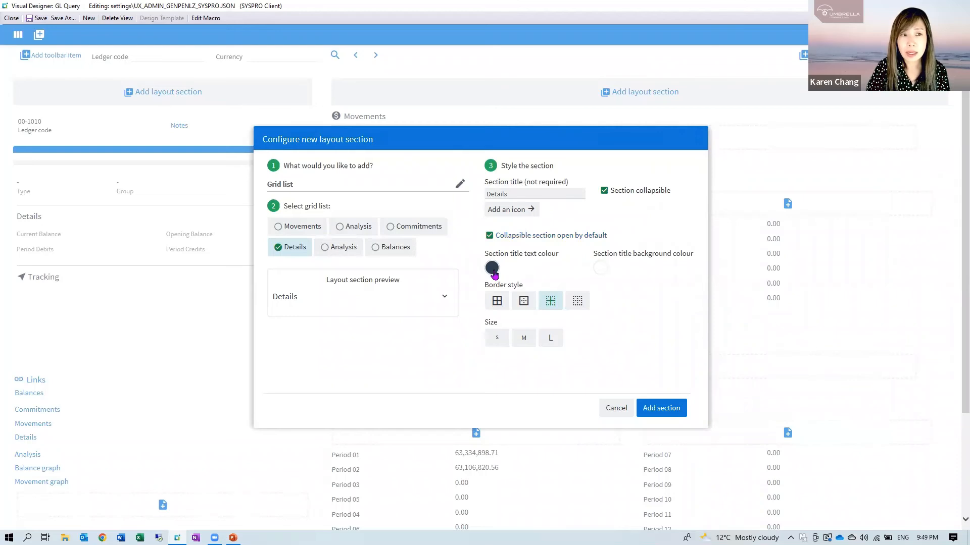
left_click(493, 274)
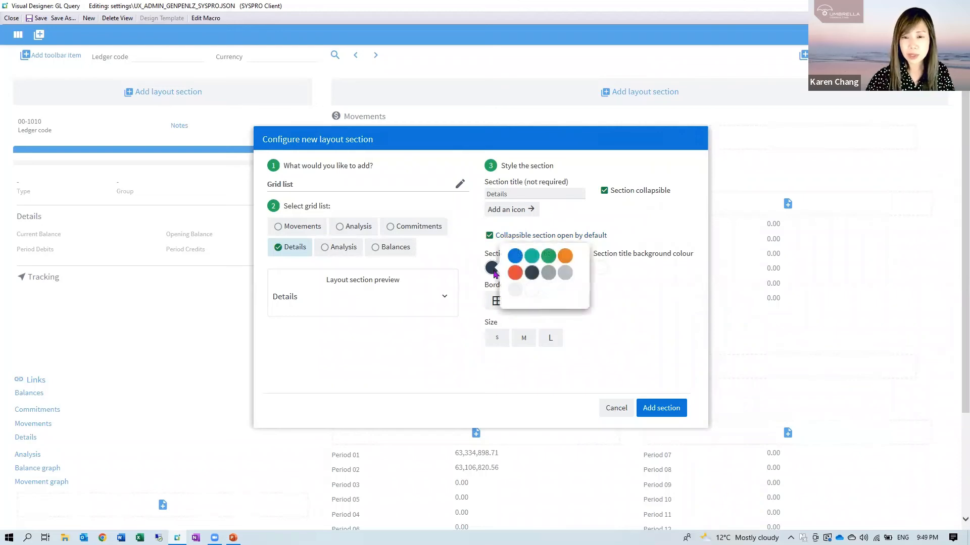
left_click(511, 259)
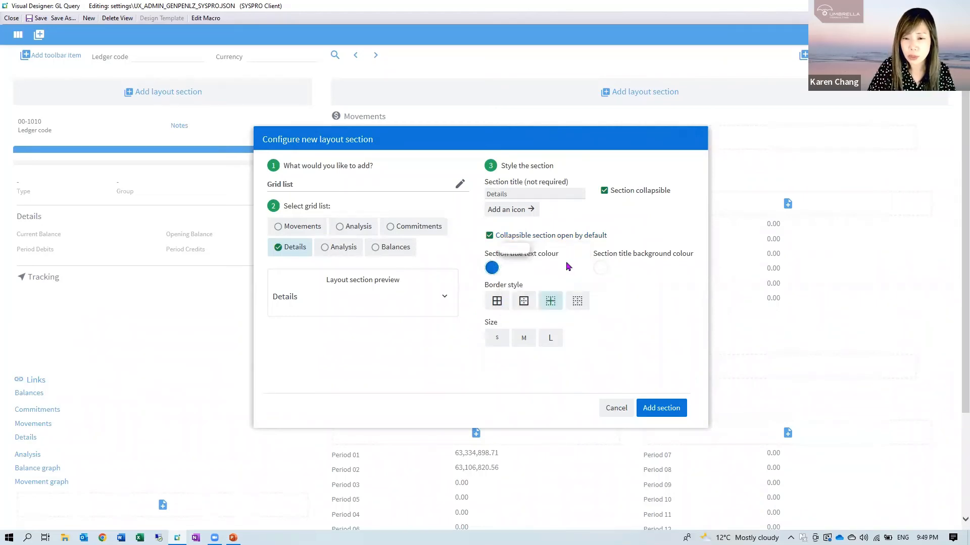
left_click(519, 348)
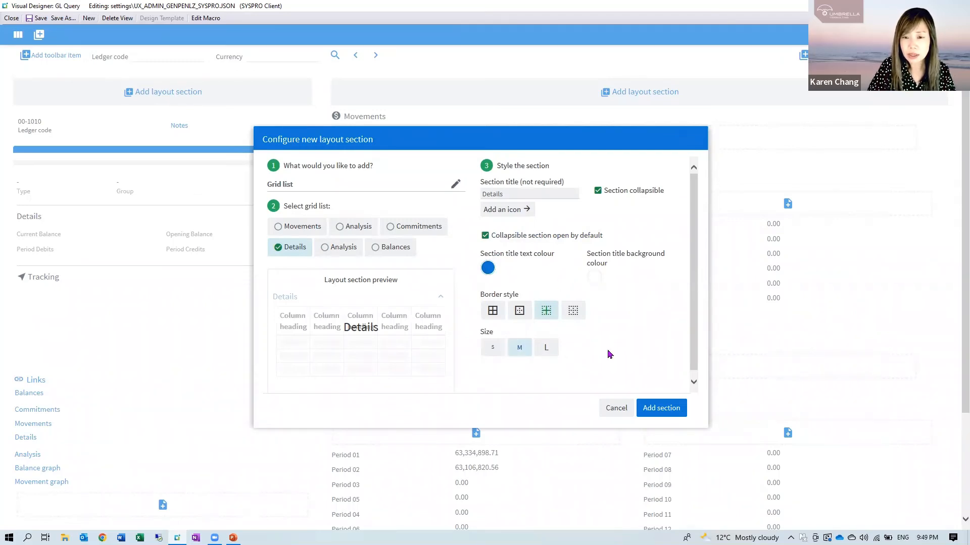
left_click(661, 407)
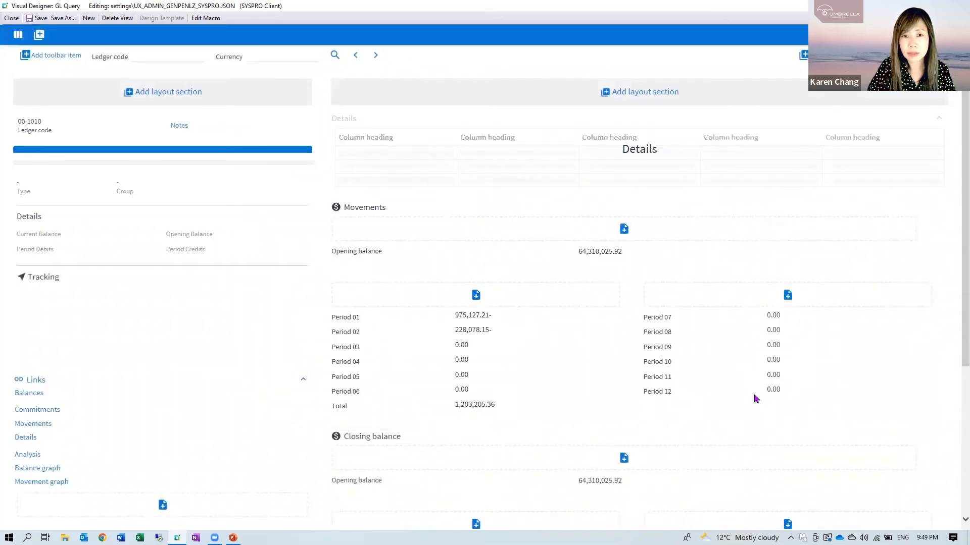
mouse_move(635, 144)
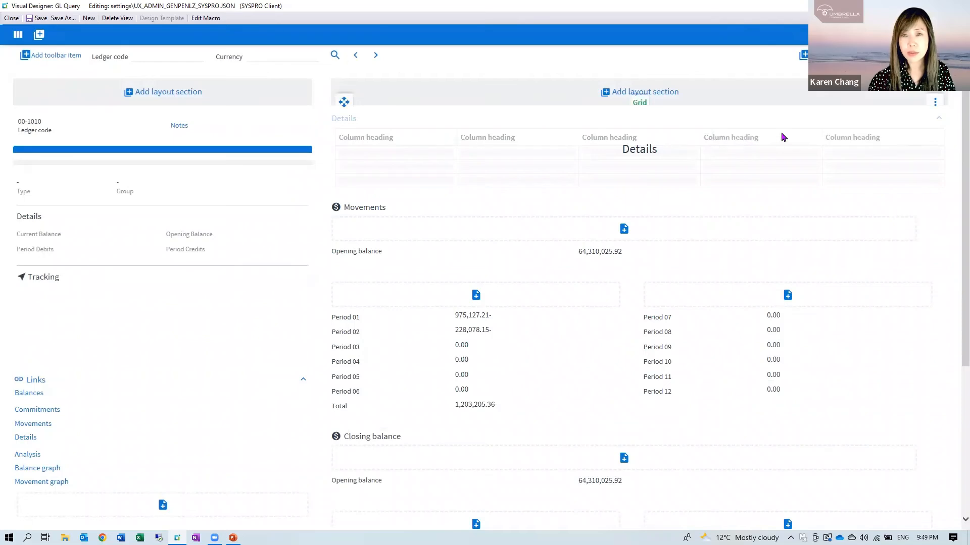
left_click(37, 19)
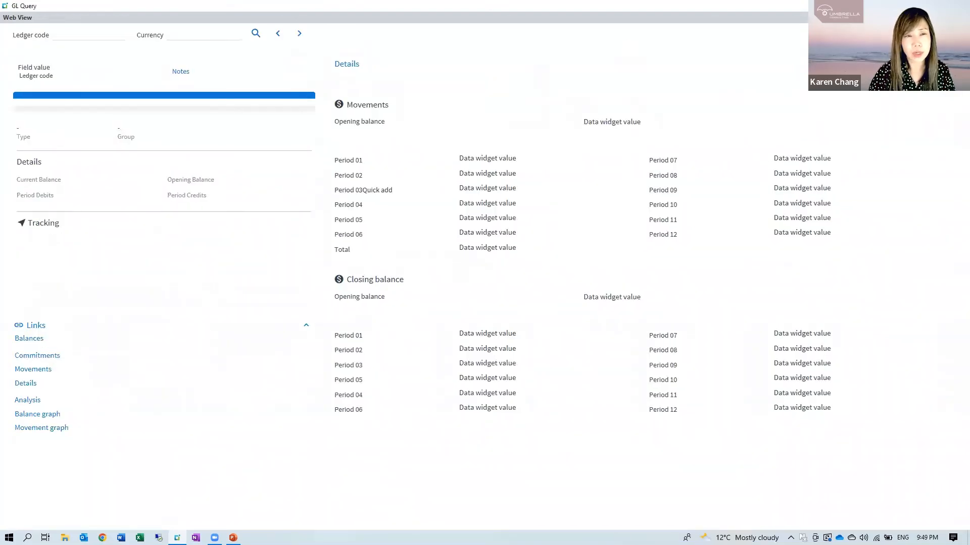
Load ledger code 00-1010 in the web view, and try the toolbar's browse by opening and closing the General Ledger Codes list
left_click(96, 34)
type("00-1010")
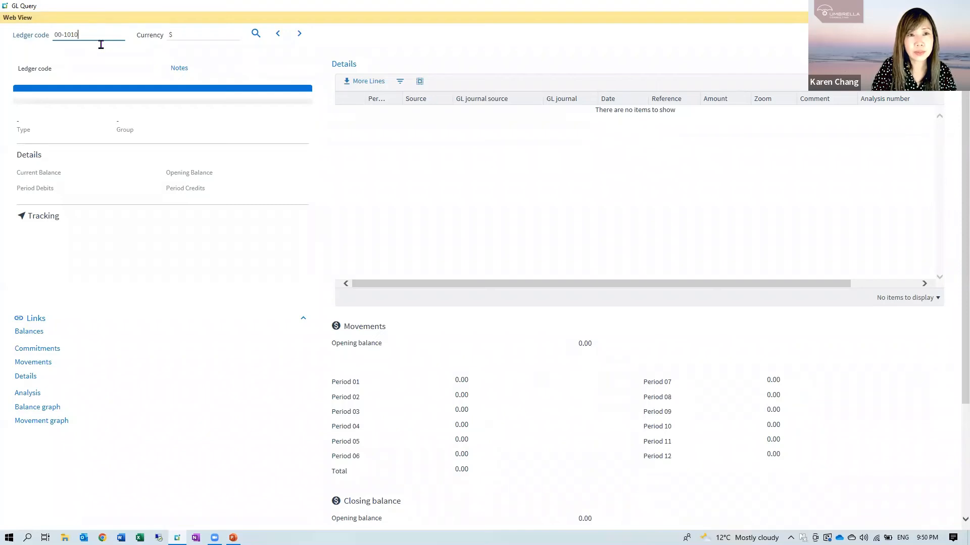
key("Return")
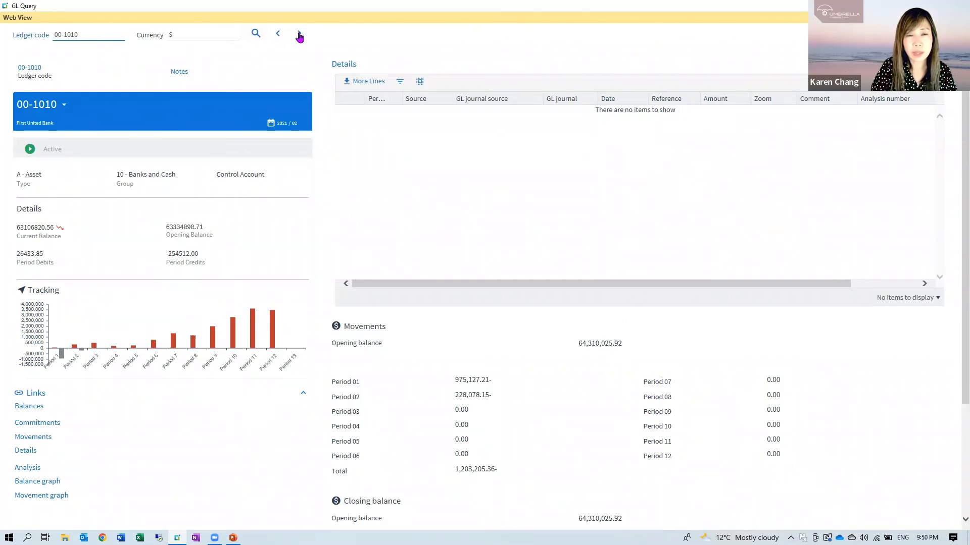
left_click(256, 34)
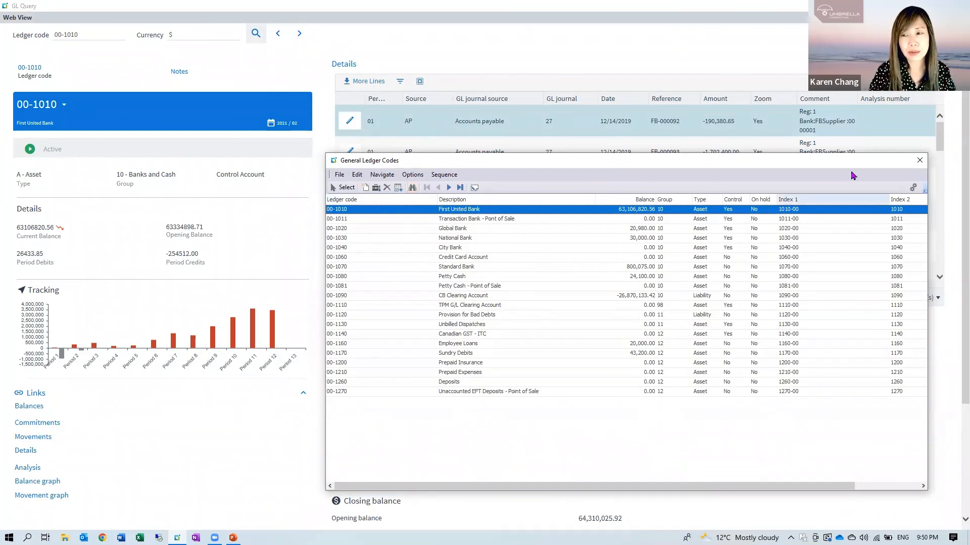
left_click(919, 160)
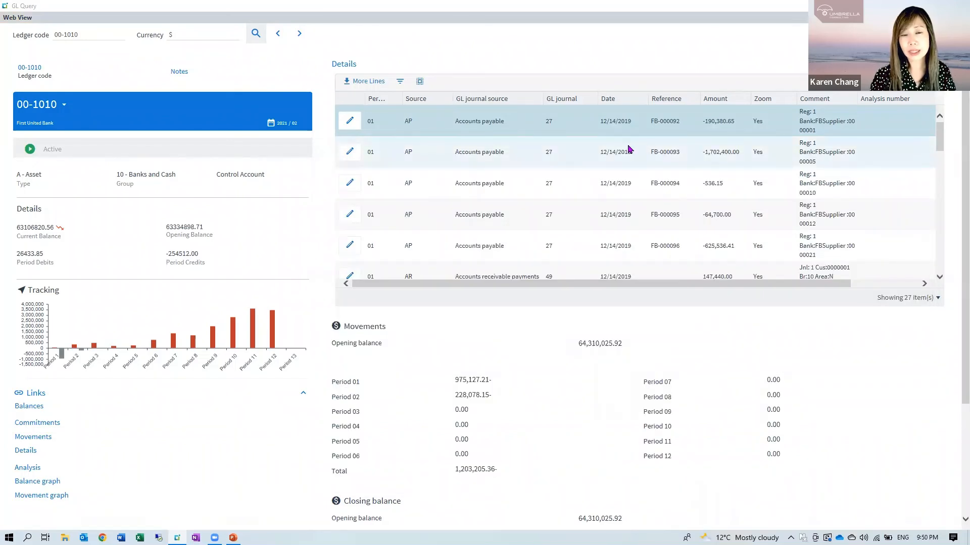